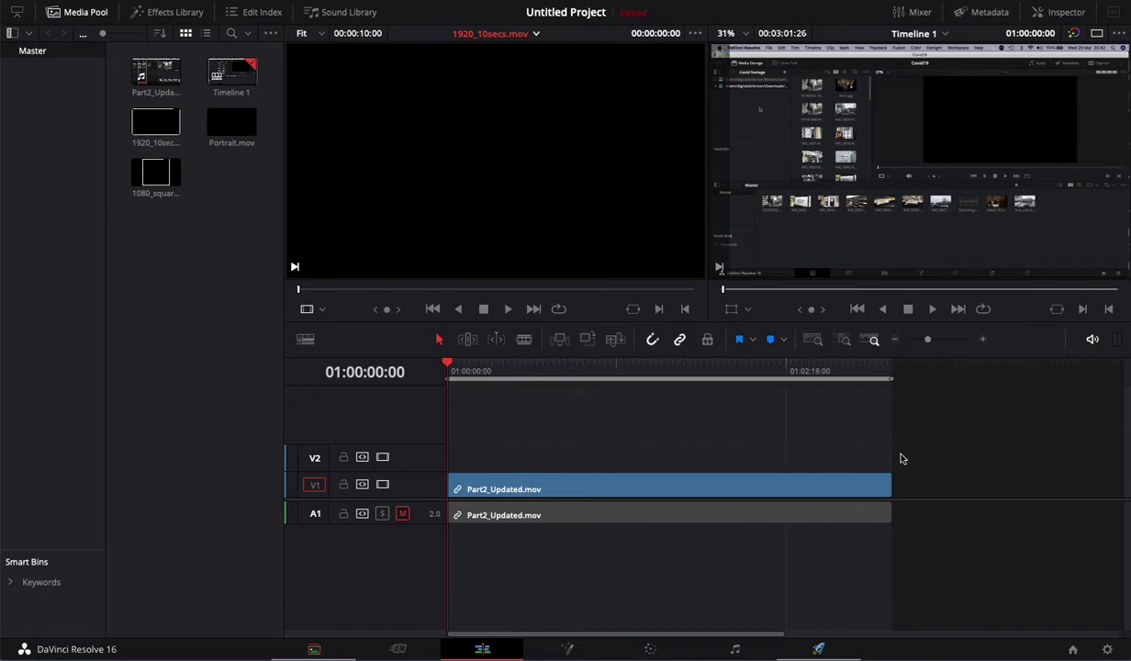
Load 1920_10secs.mov into the source viewer, scrub through it and return to its first frame
mouse_move(450, 356)
left_mouse_down()
mouse_move(677, 356)
mouse_move(449, 368)
left_mouse_up()
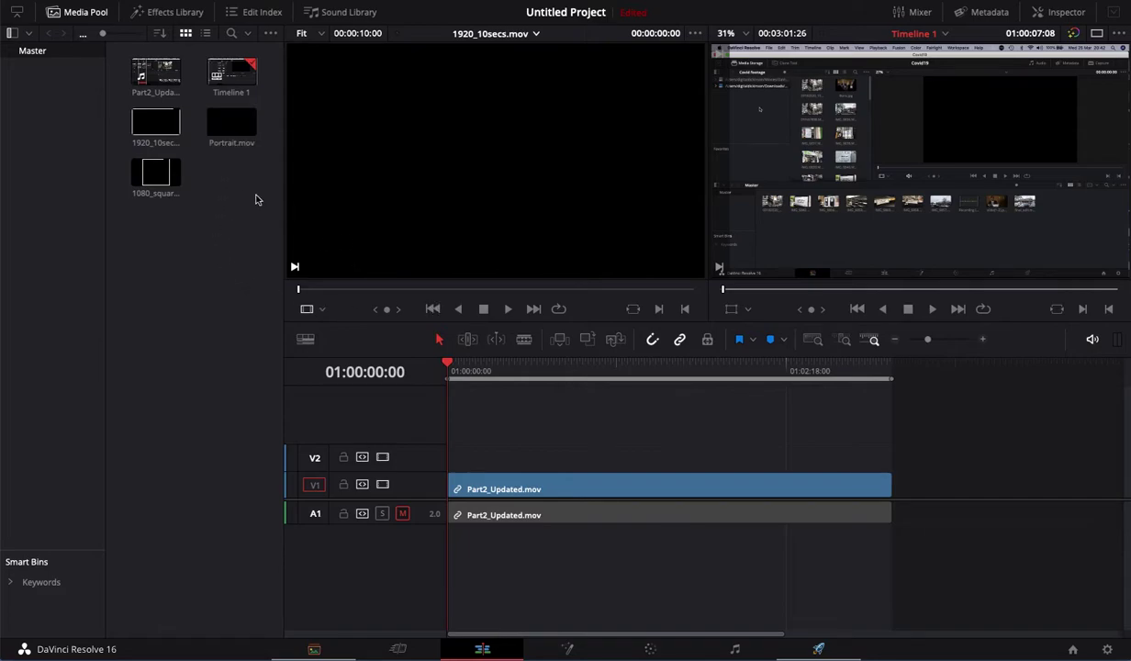
left_click(156, 117)
double_click(156, 118)
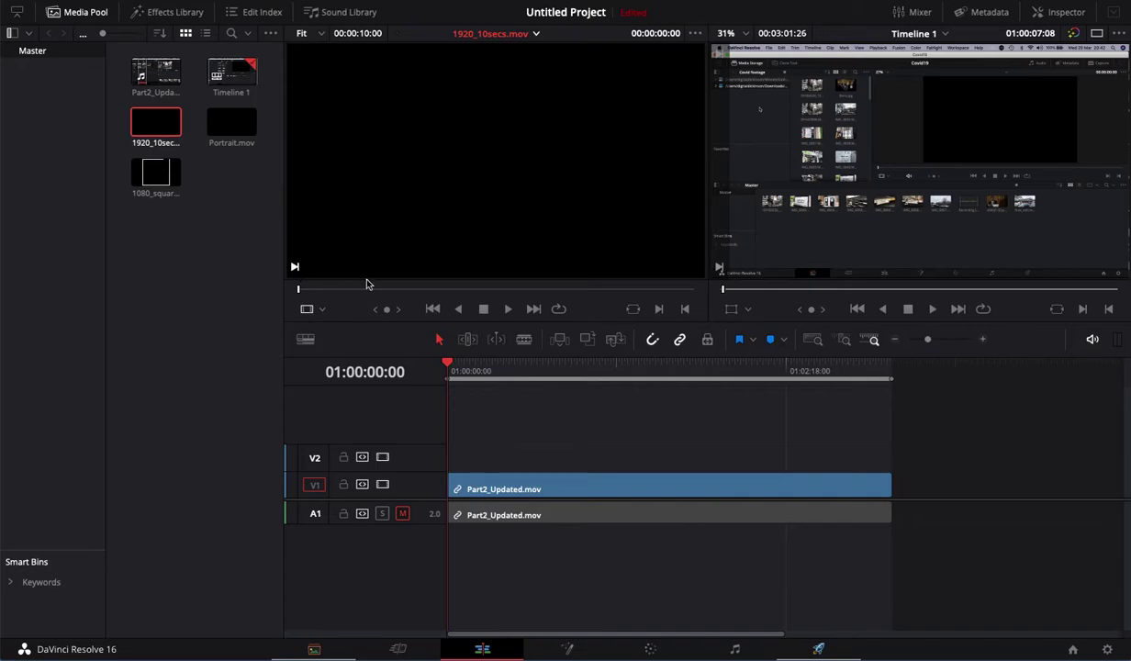
left_click_drag(310, 292, 697, 308)
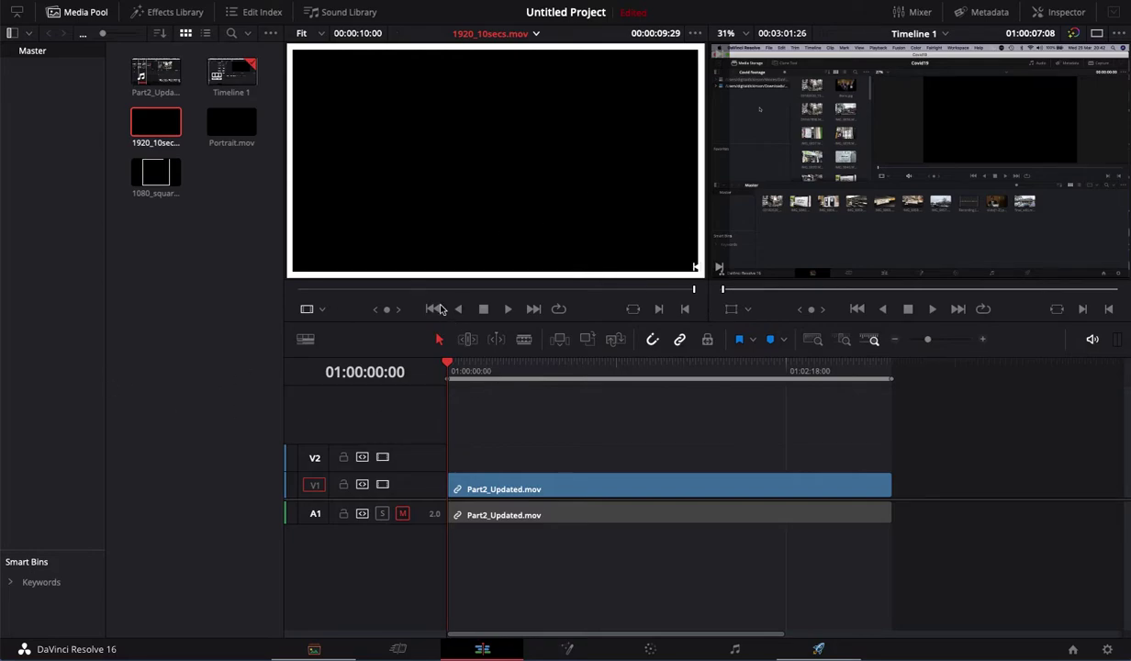
left_click_drag(313, 284, 264, 311)
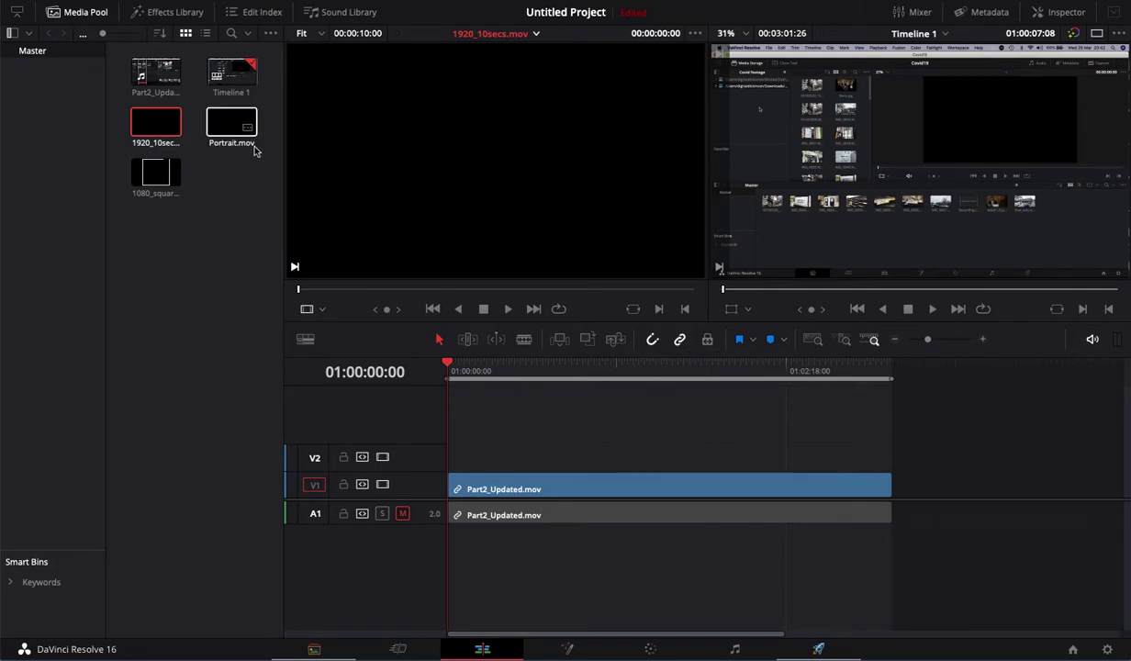
Preview Portrait.mov, then load 1080_square.mov into the source viewer and scrub through it
left_click(232, 130)
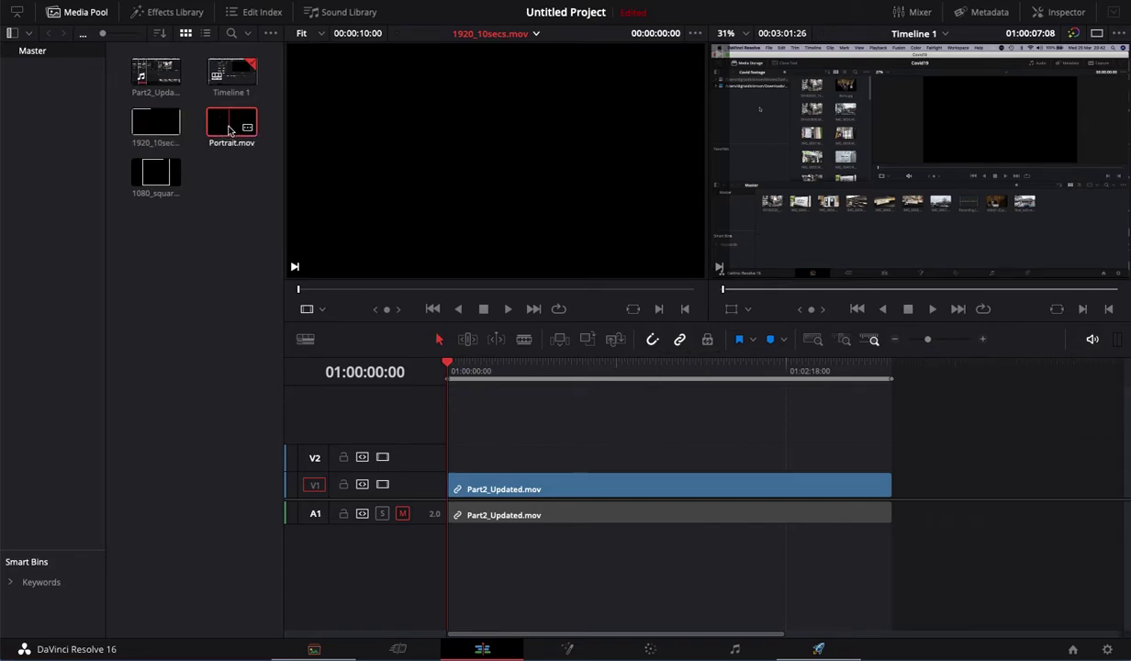
left_click(311, 292)
left_click_drag(311, 292, 272, 274)
left_click(156, 172)
left_click_drag(339, 292, 673, 320)
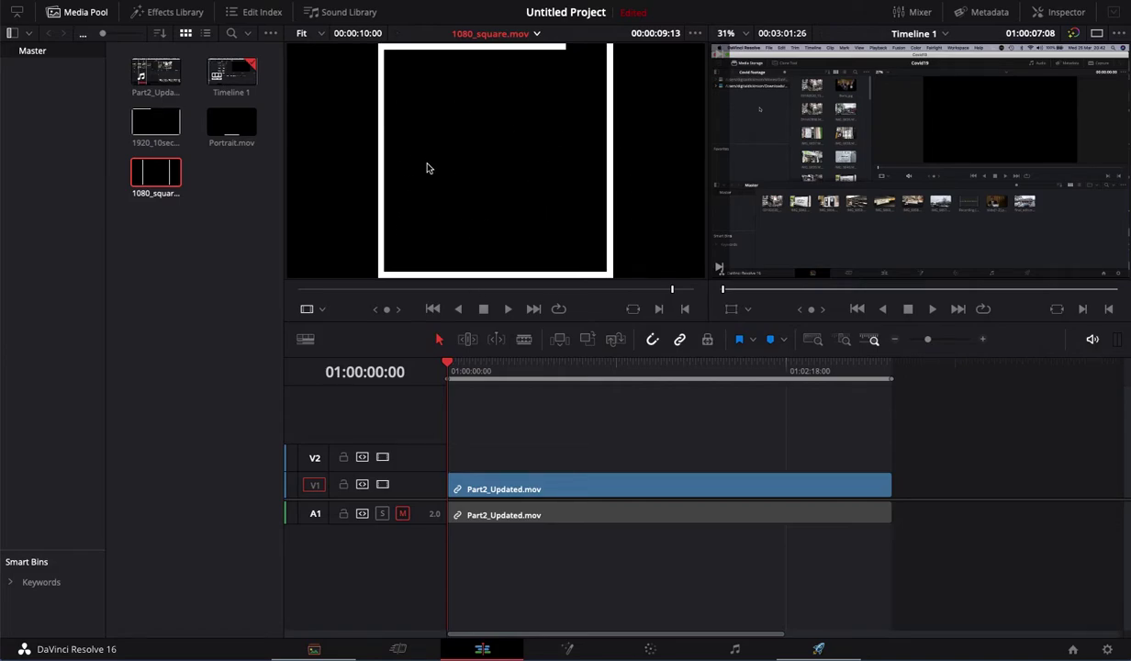
Drop 1920_10secs.mov onto V2 at the timeline start and scrub the overlay to check it
left_click(167, 260)
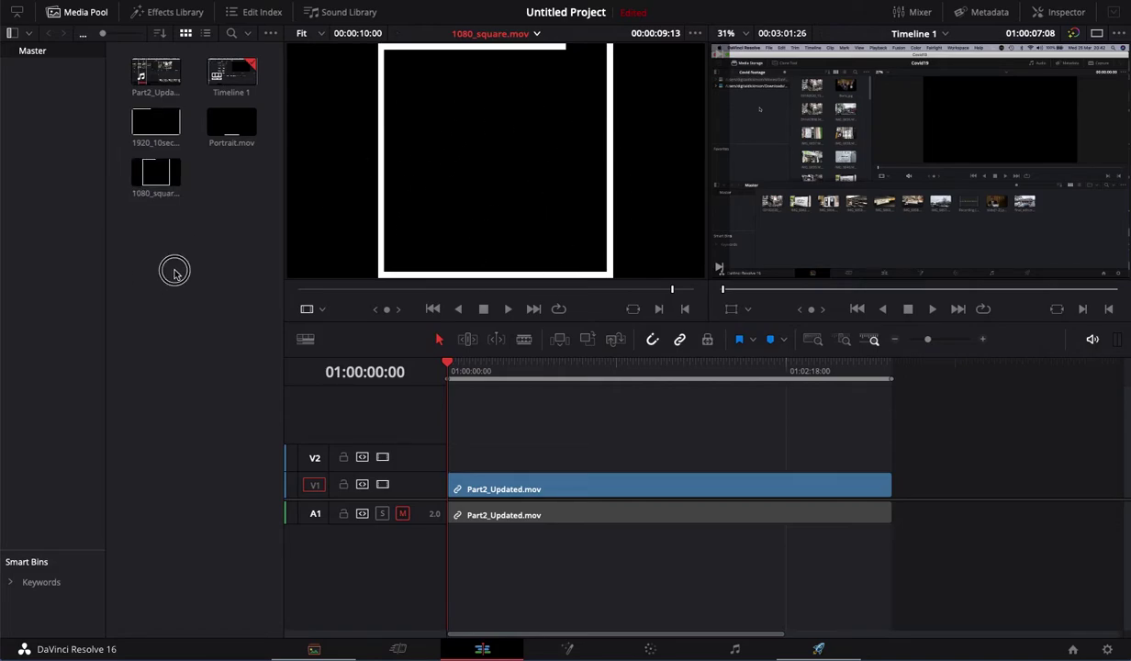
left_click_drag(164, 125, 451, 457)
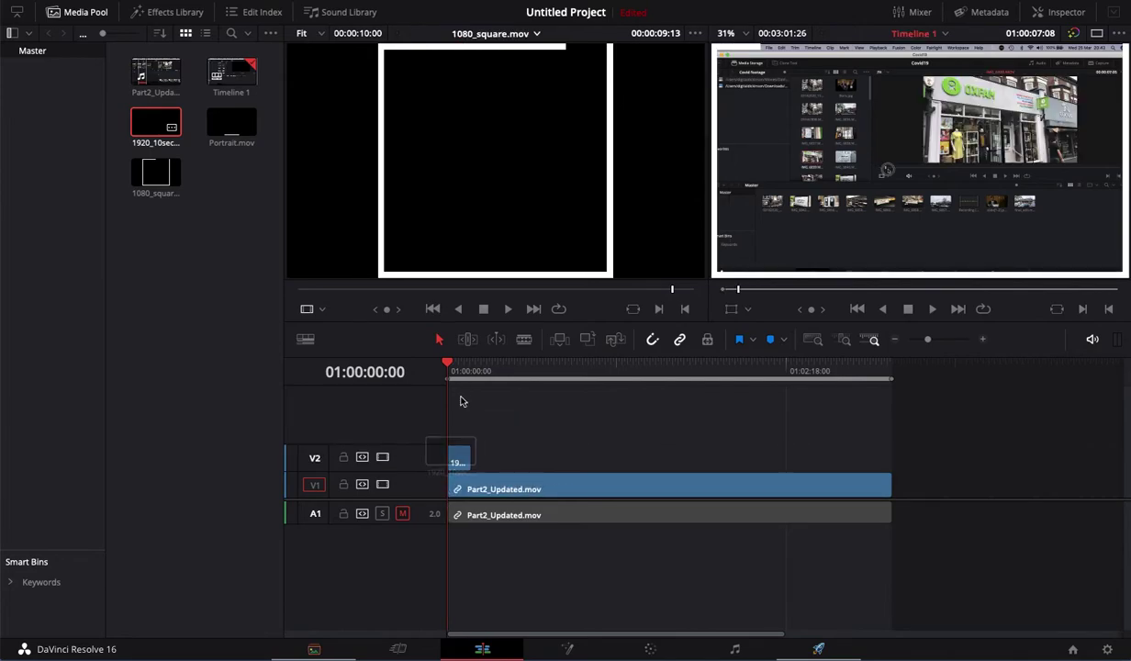
mouse_move(450, 369)
left_mouse_down()
mouse_move(467, 369)
mouse_move(452, 369)
left_mouse_up()
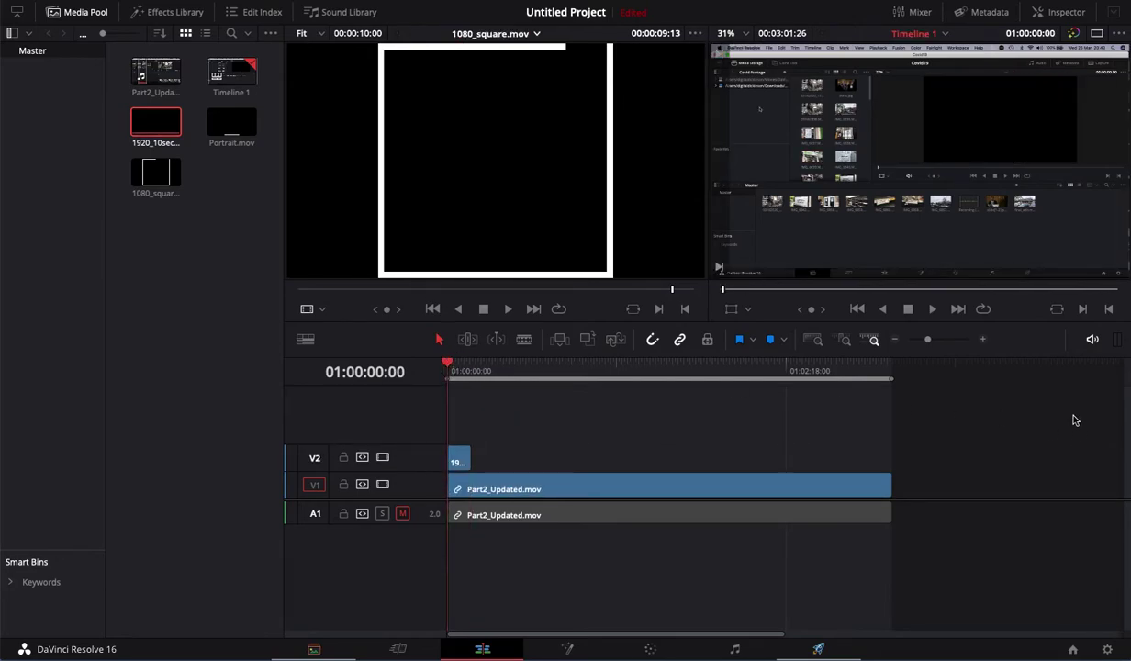
left_click_drag(927, 339, 944, 340)
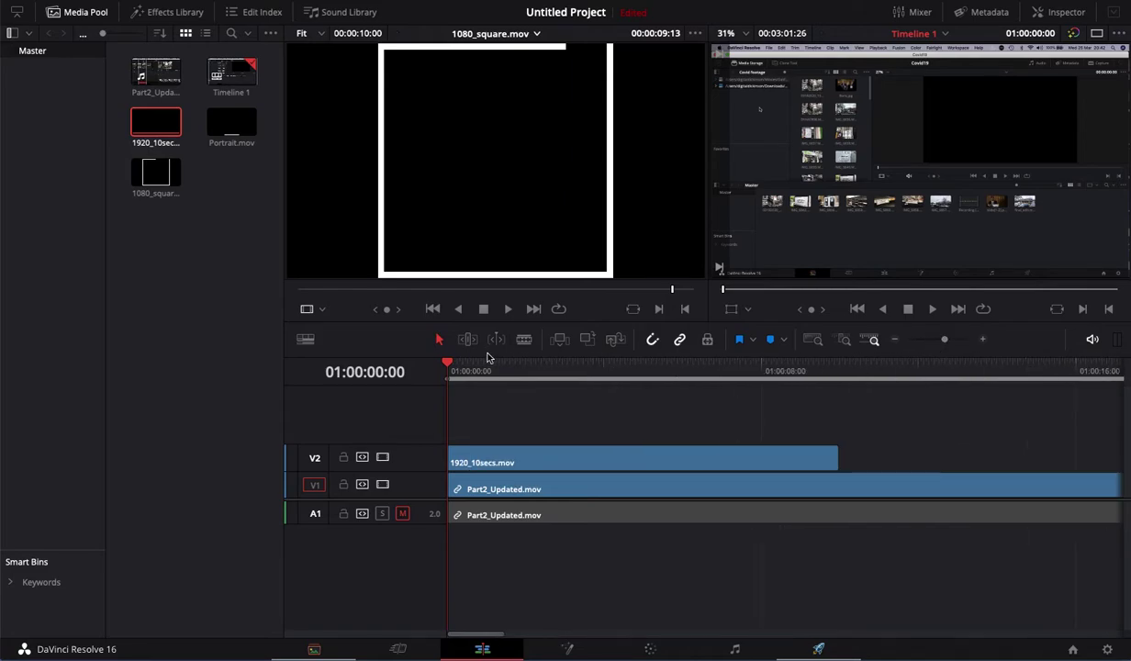
left_click_drag(452, 368, 672, 396)
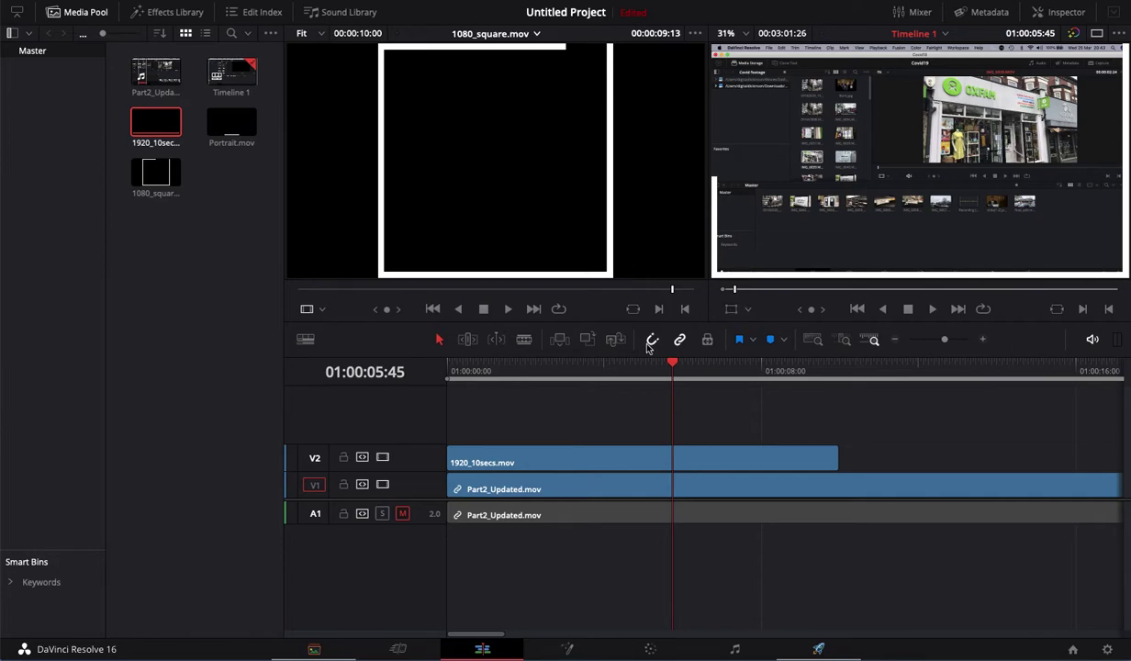
left_click_drag(536, 370, 710, 379)
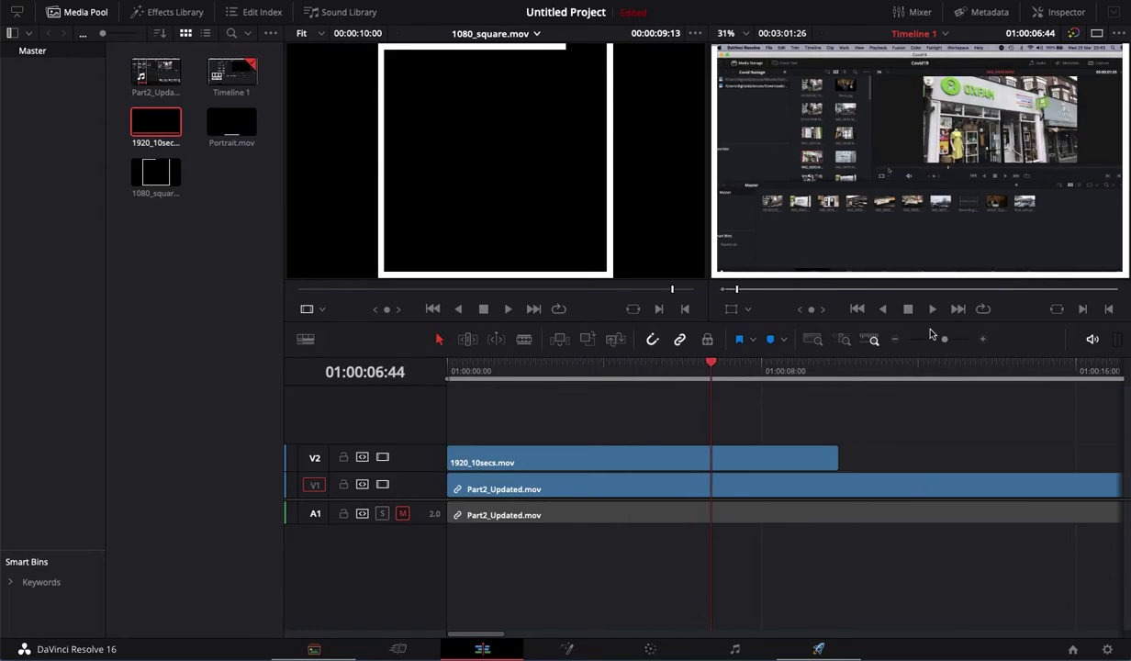
left_click_drag(944, 338, 929, 352)
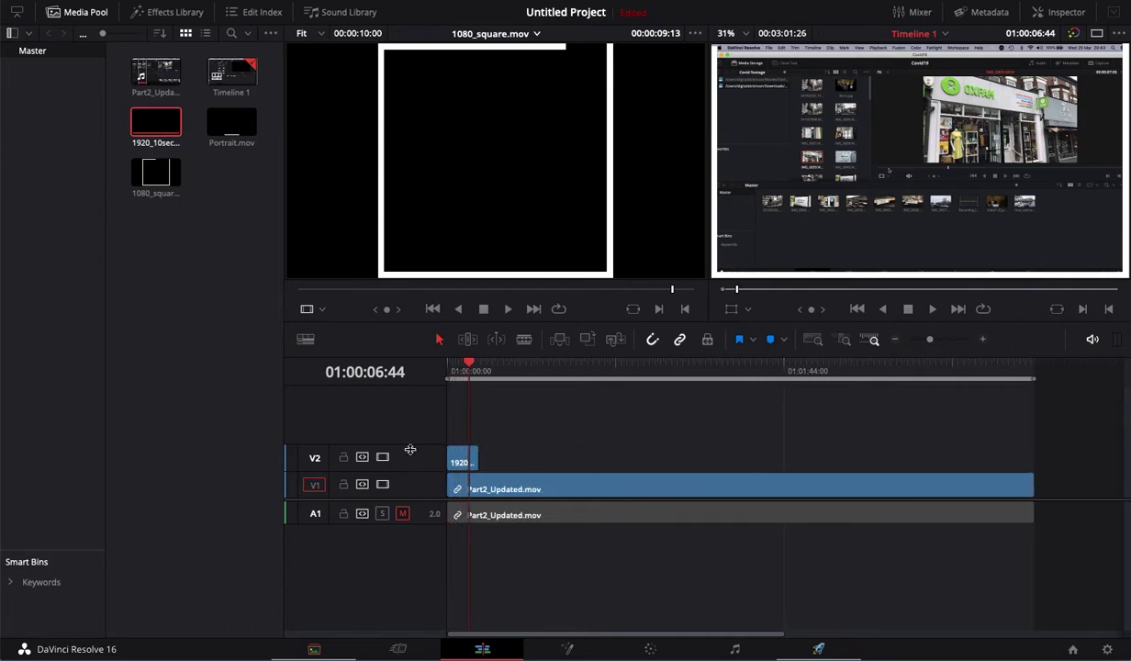
Retime the V2 clip to 5% speed so it ends with Part2_Updated.mov, then preview it
left_click(460, 463)
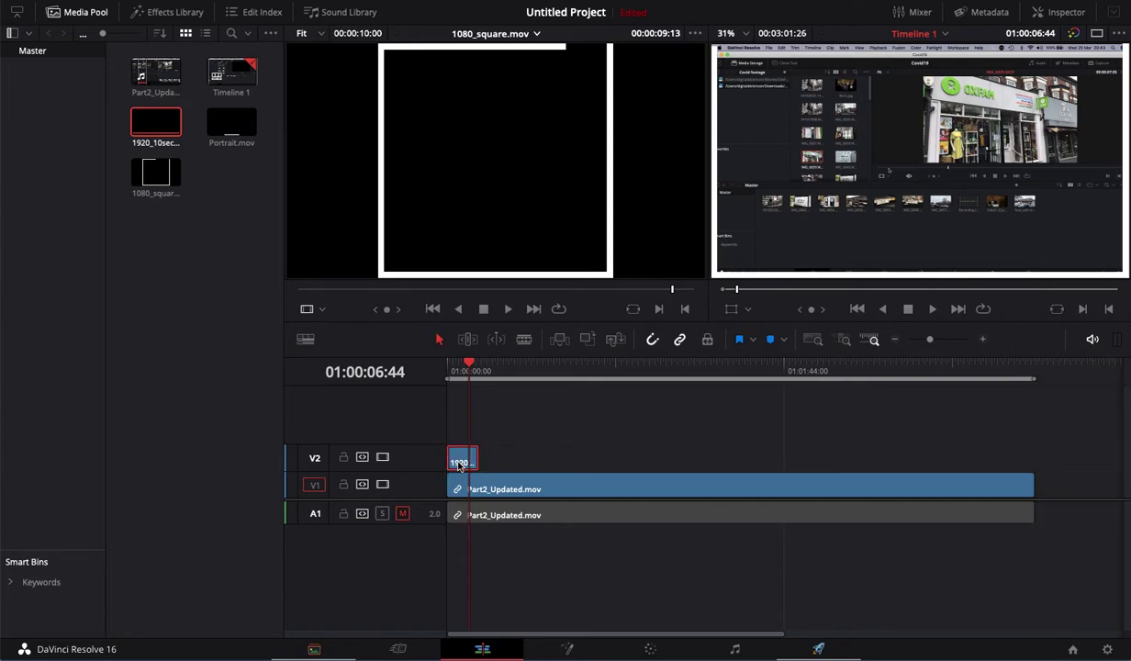
right_click(460, 466)
left_click(491, 265)
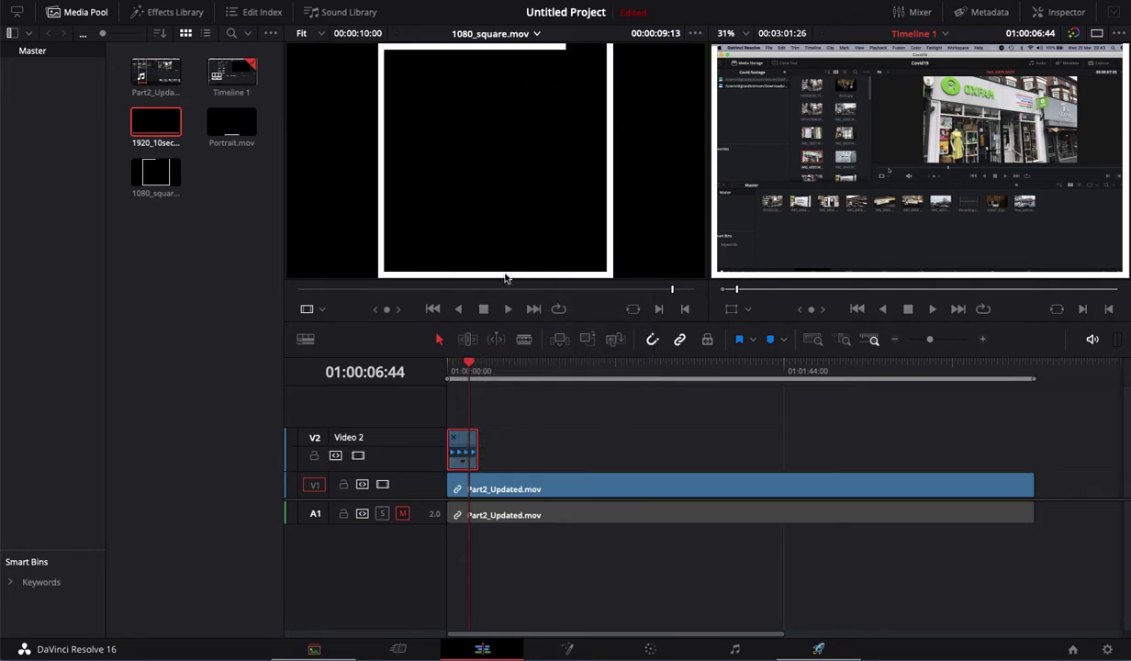
left_click_drag(475, 440, 1032, 442)
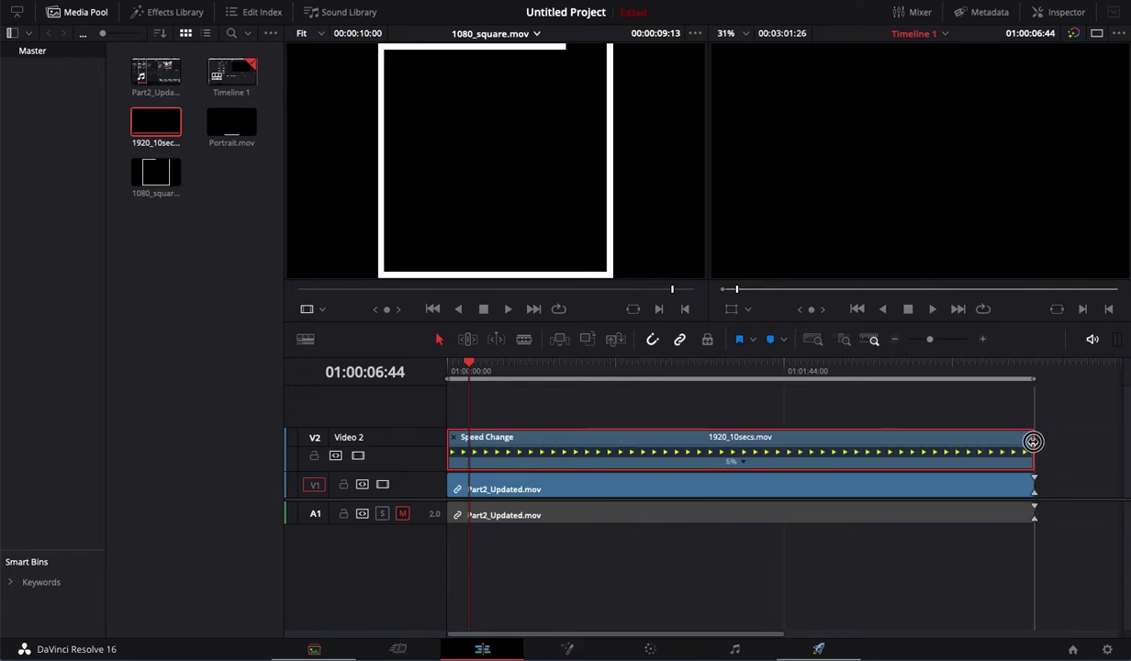
left_click_drag(469, 373, 1036, 335)
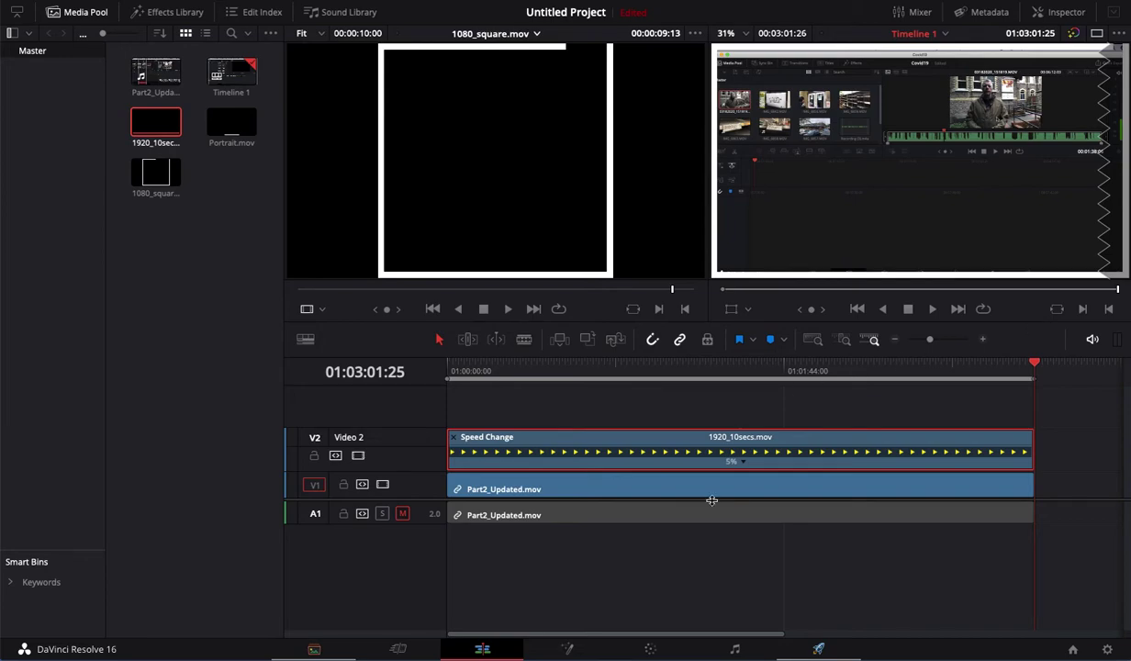
left_click_drag(709, 368, 676, 372)
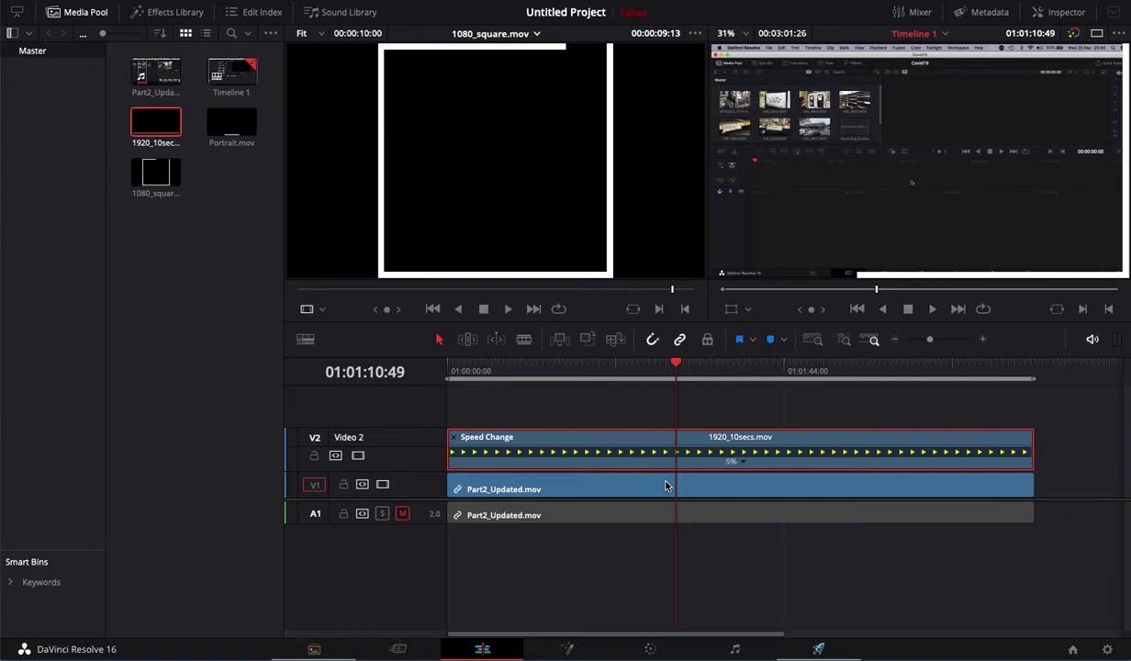
Open the Color page with the Primaries adjustments shown as Bars
left_click(651, 649)
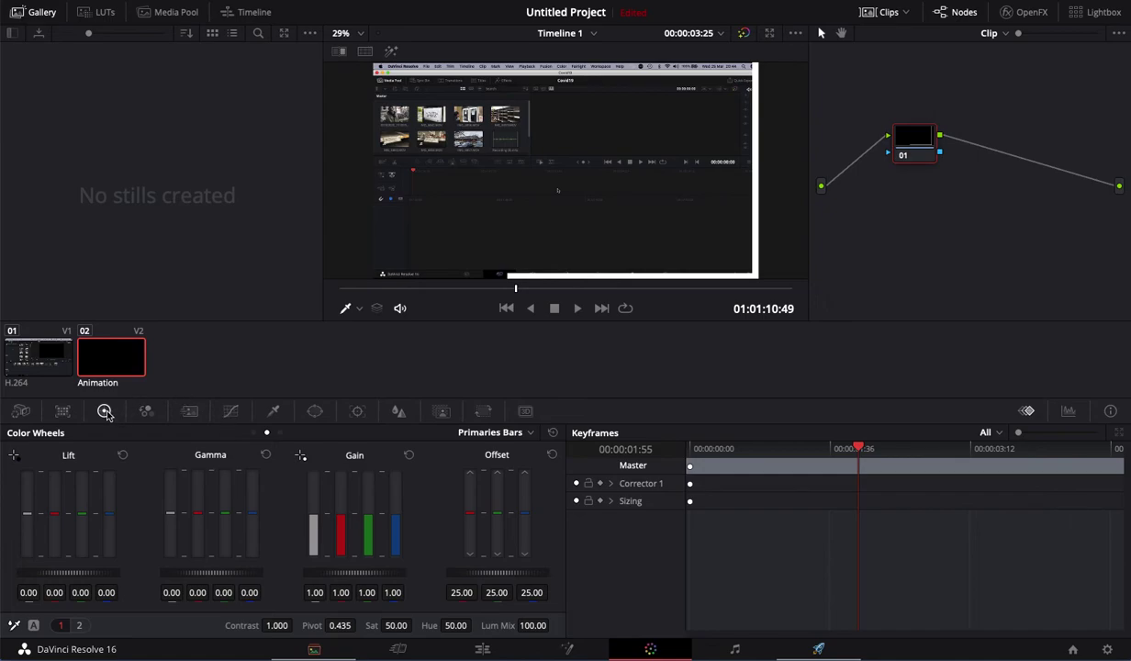
left_click(253, 434)
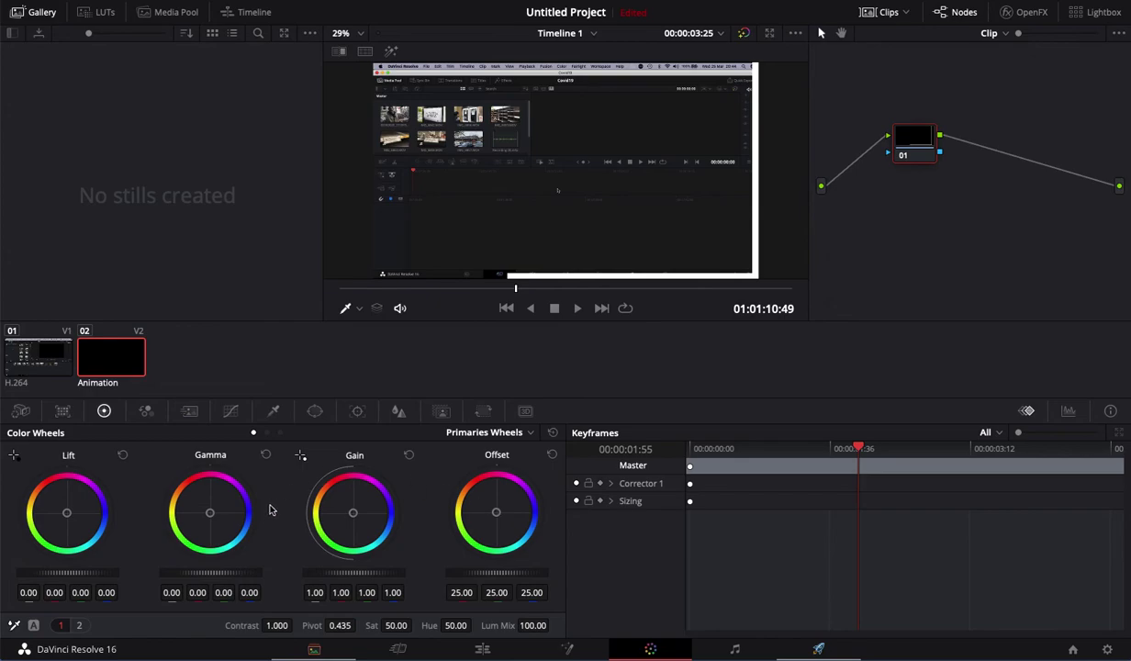
left_click(266, 433)
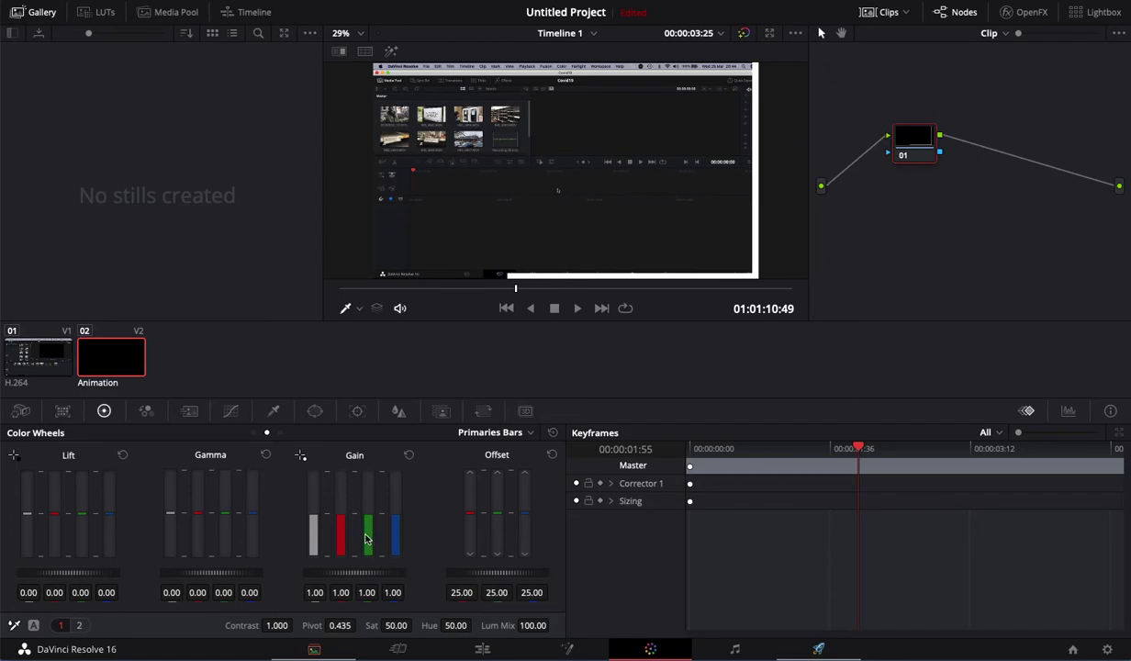
Set Gain red to 2.81, green 0.04 and blue 1.88, then return to the Edit page
left_click_drag(346, 530, 353, 306)
left_click_drag(364, 522, 358, 597)
left_click_drag(393, 500, 381, 474)
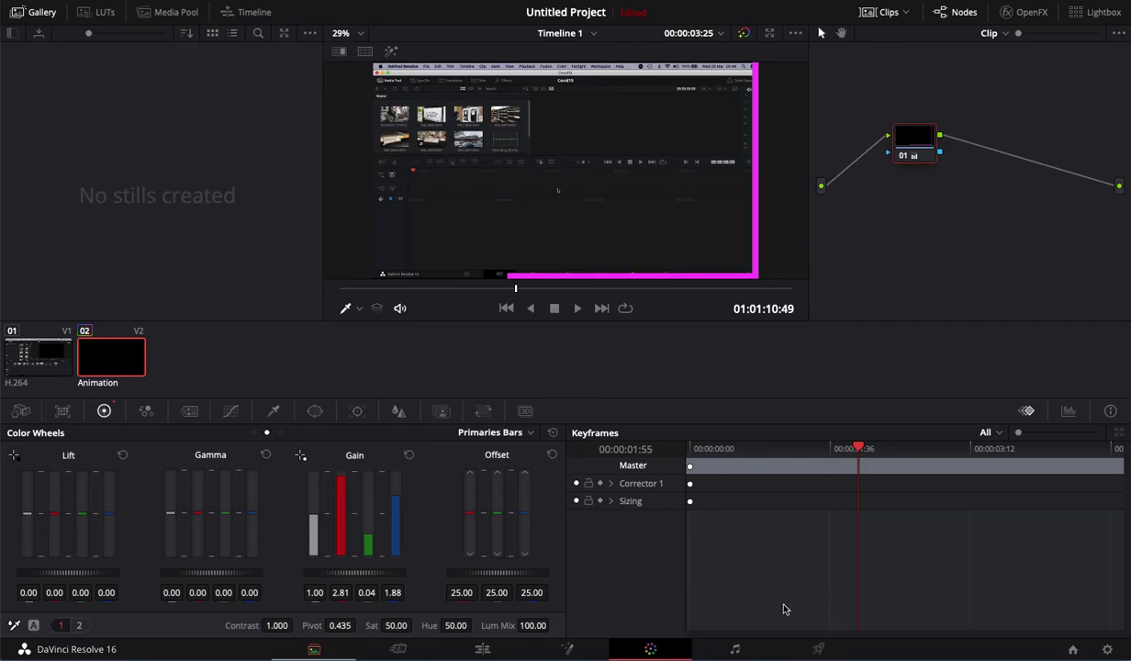
left_click(483, 649)
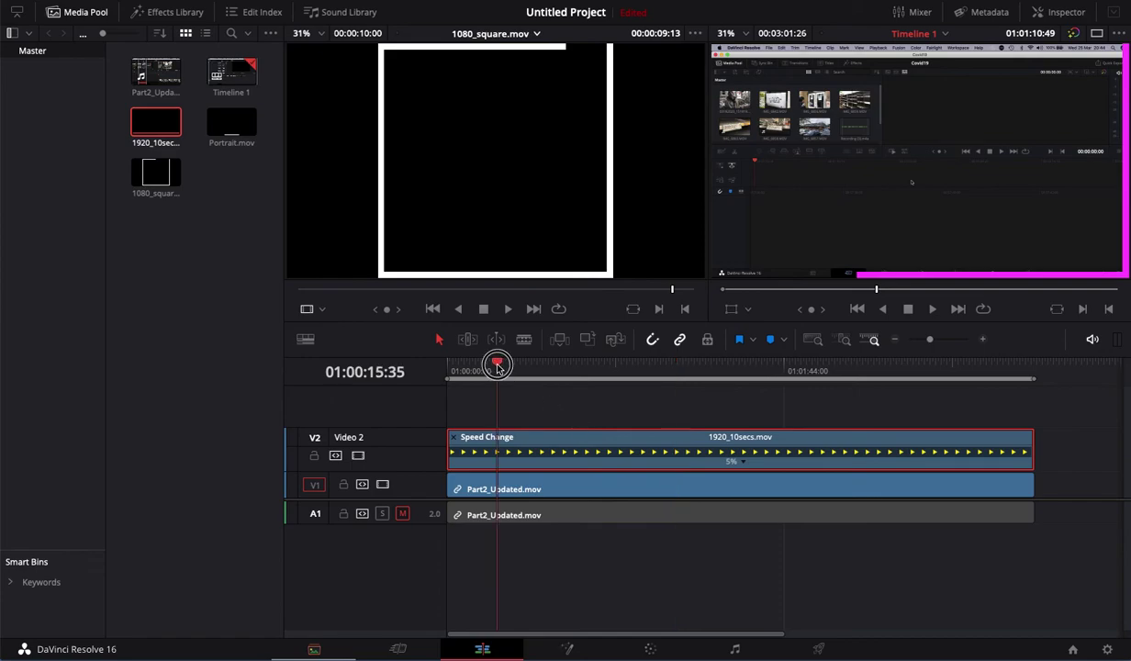
Scrub the timeline to review the magenta progress bar over Part2_Updated.mov
left_click_drag(497, 366, 303, 401)
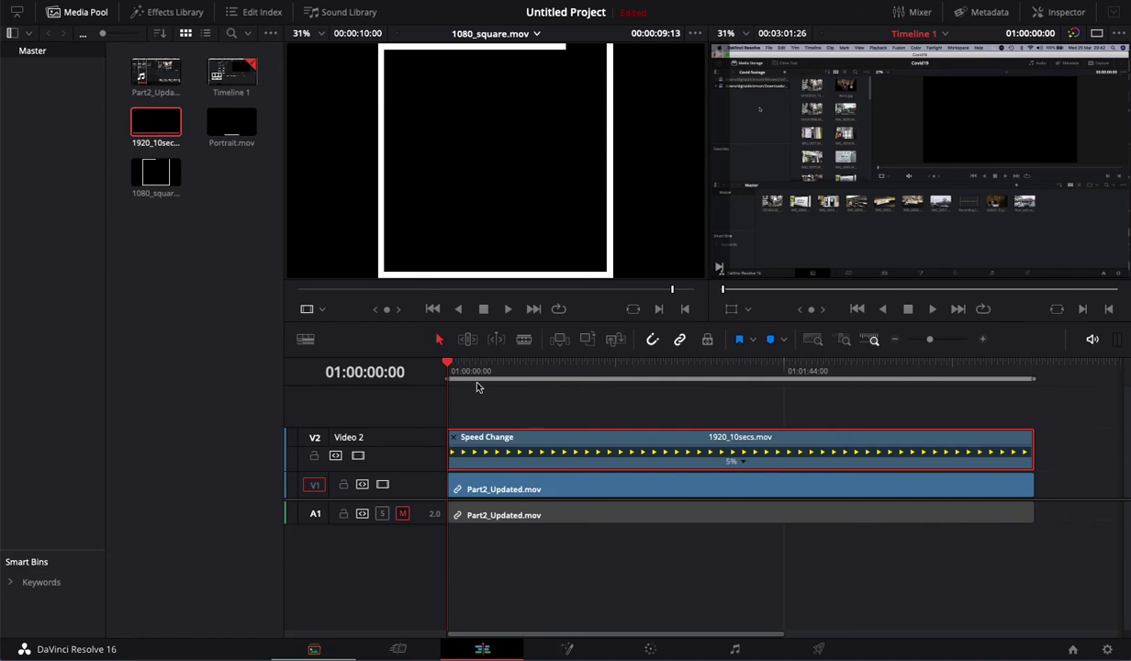